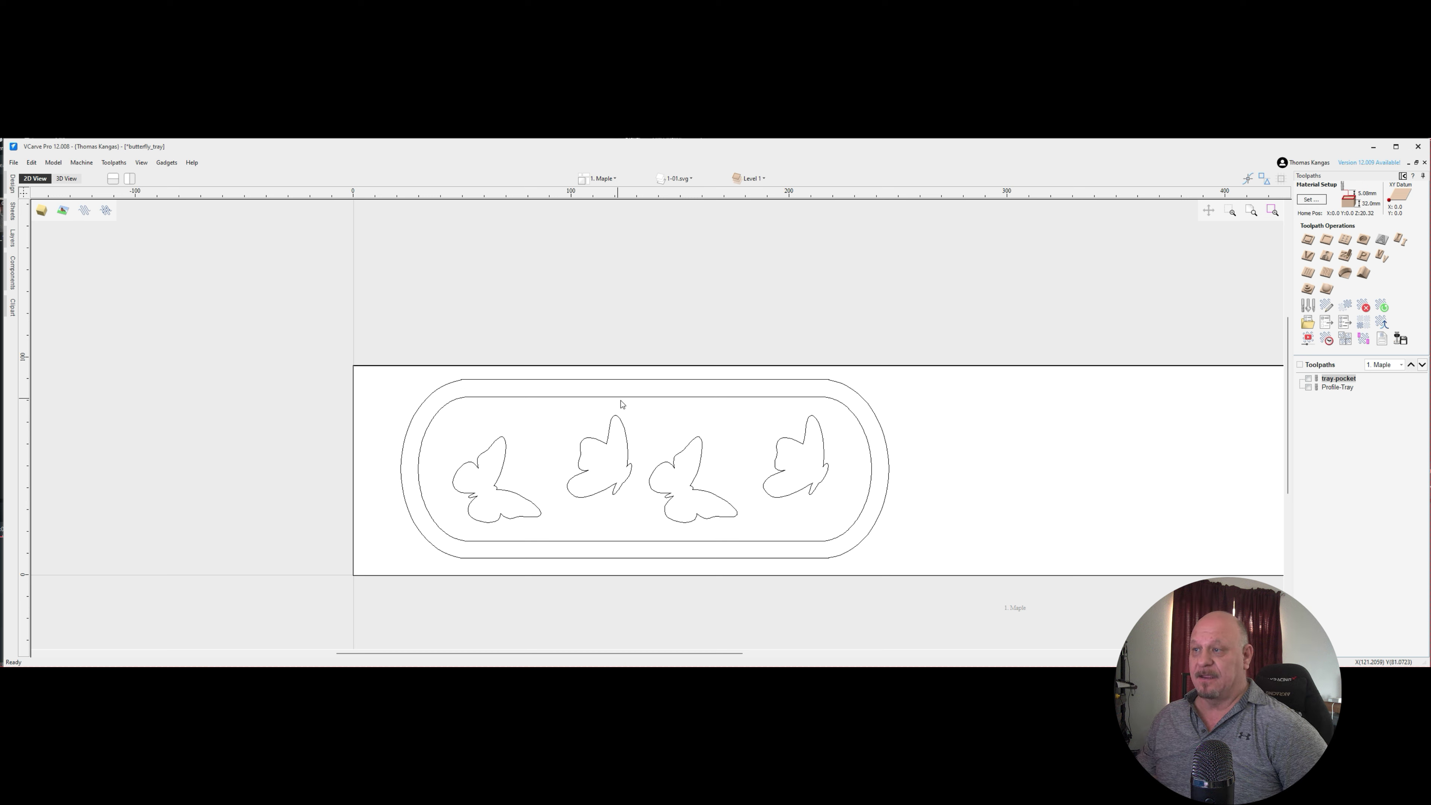
# Recalculate the tray-pocket toolpath on the inner rounded outline at 6.35 mm cut depth
pyautogui.click(683, 397)
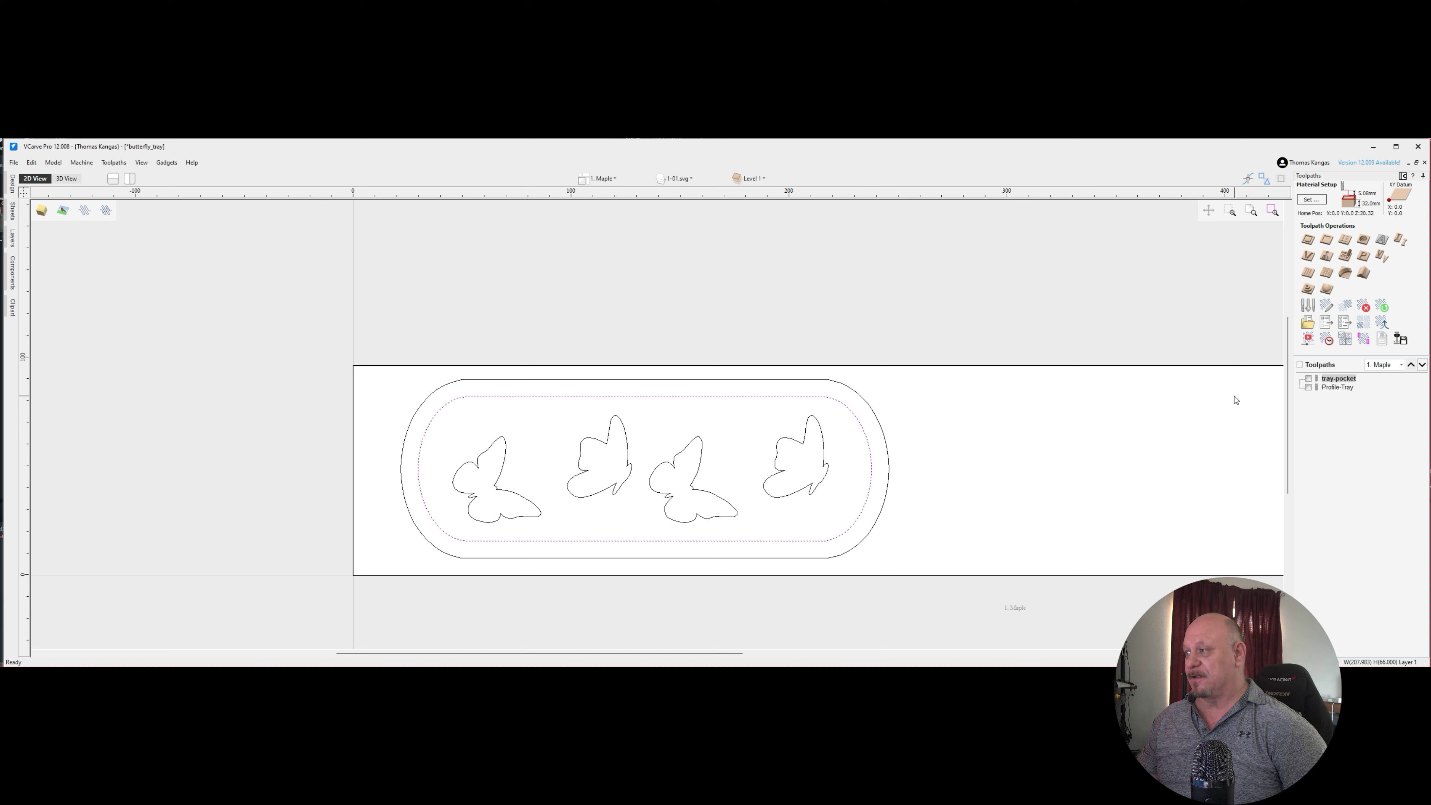
pyautogui.doubleClick(1334, 378)
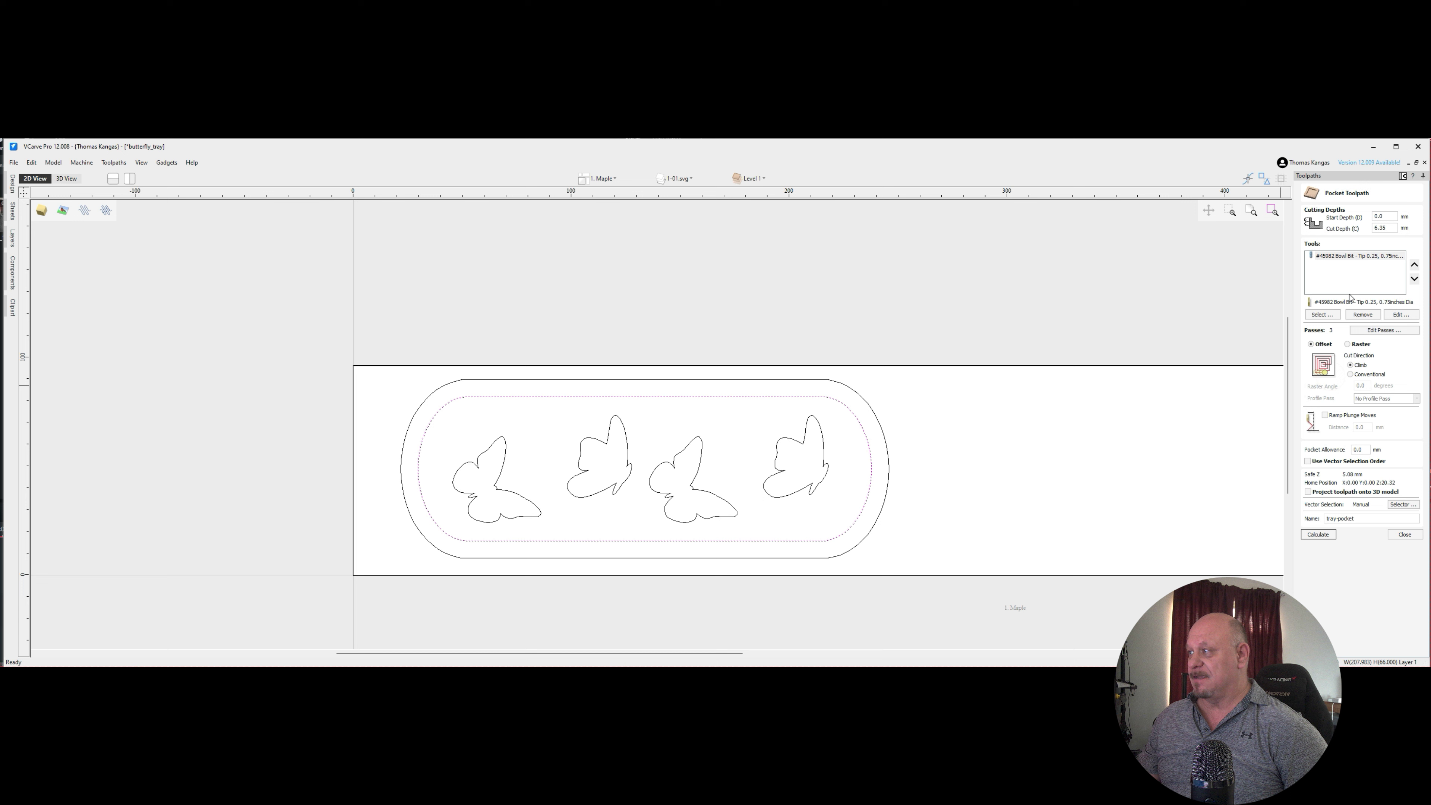
pyautogui.doubleClick(1385, 228)
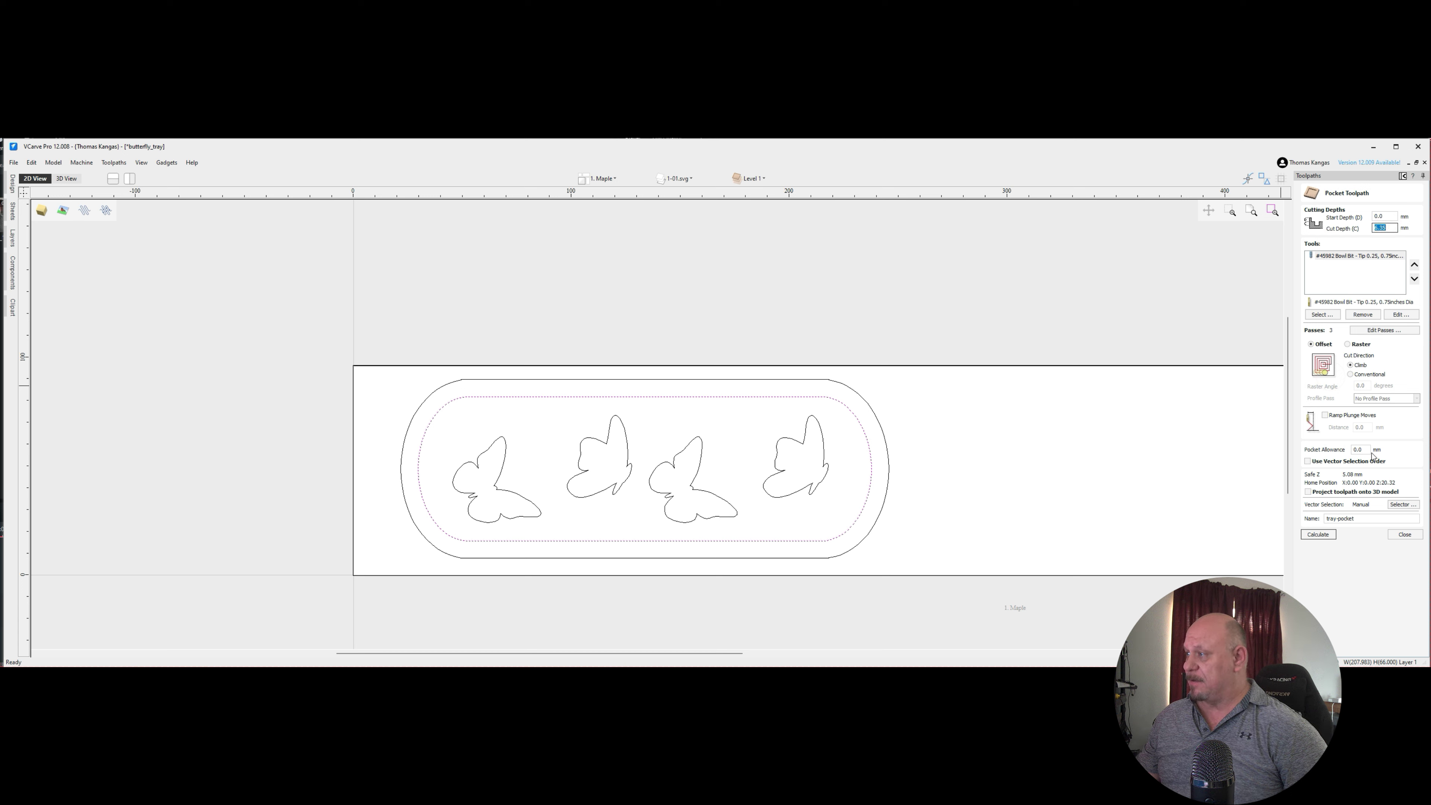
pyautogui.click(1316, 534)
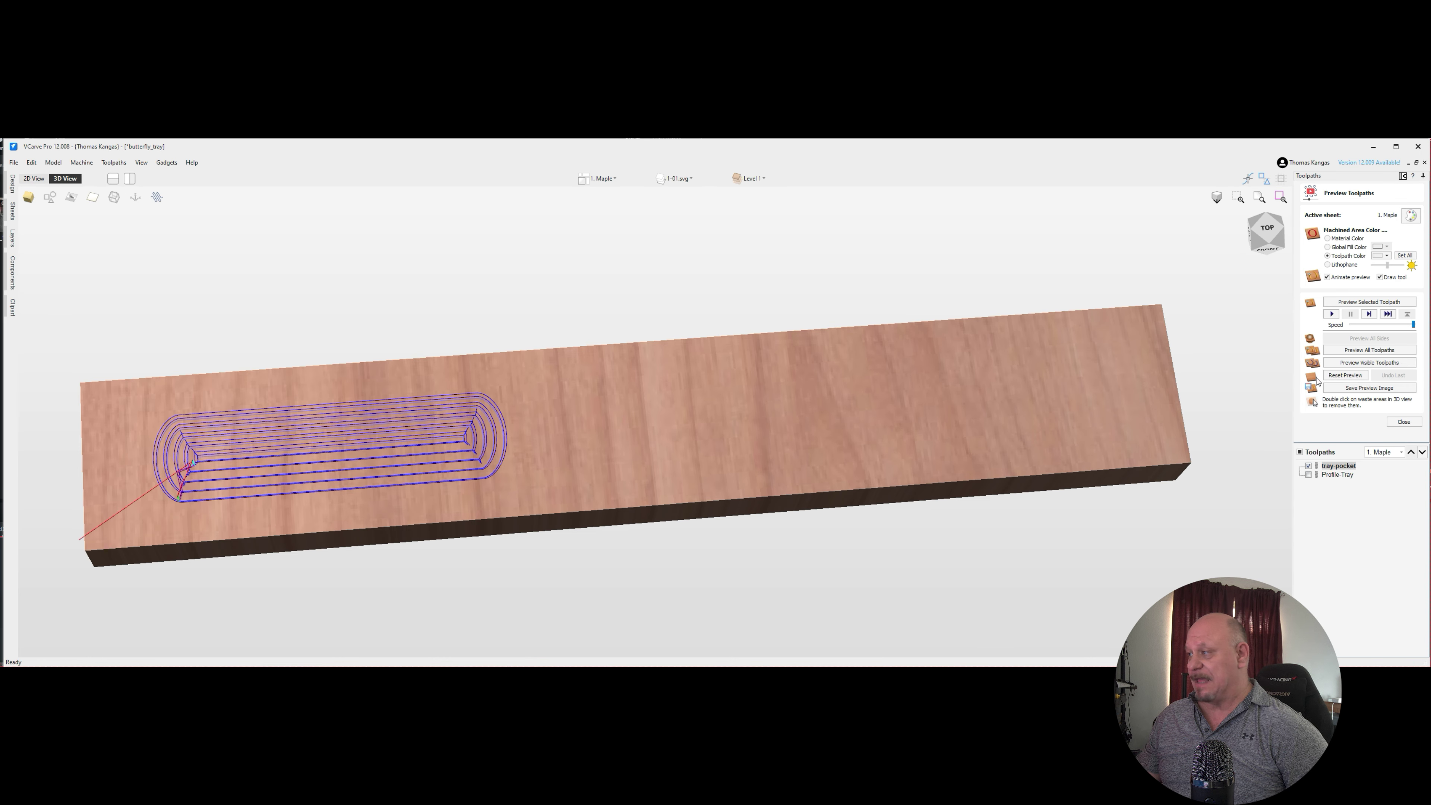
# Simulate the tray pocket in the maple block, orbit for a face-on view, then close the preview
pyautogui.click(1327, 302)
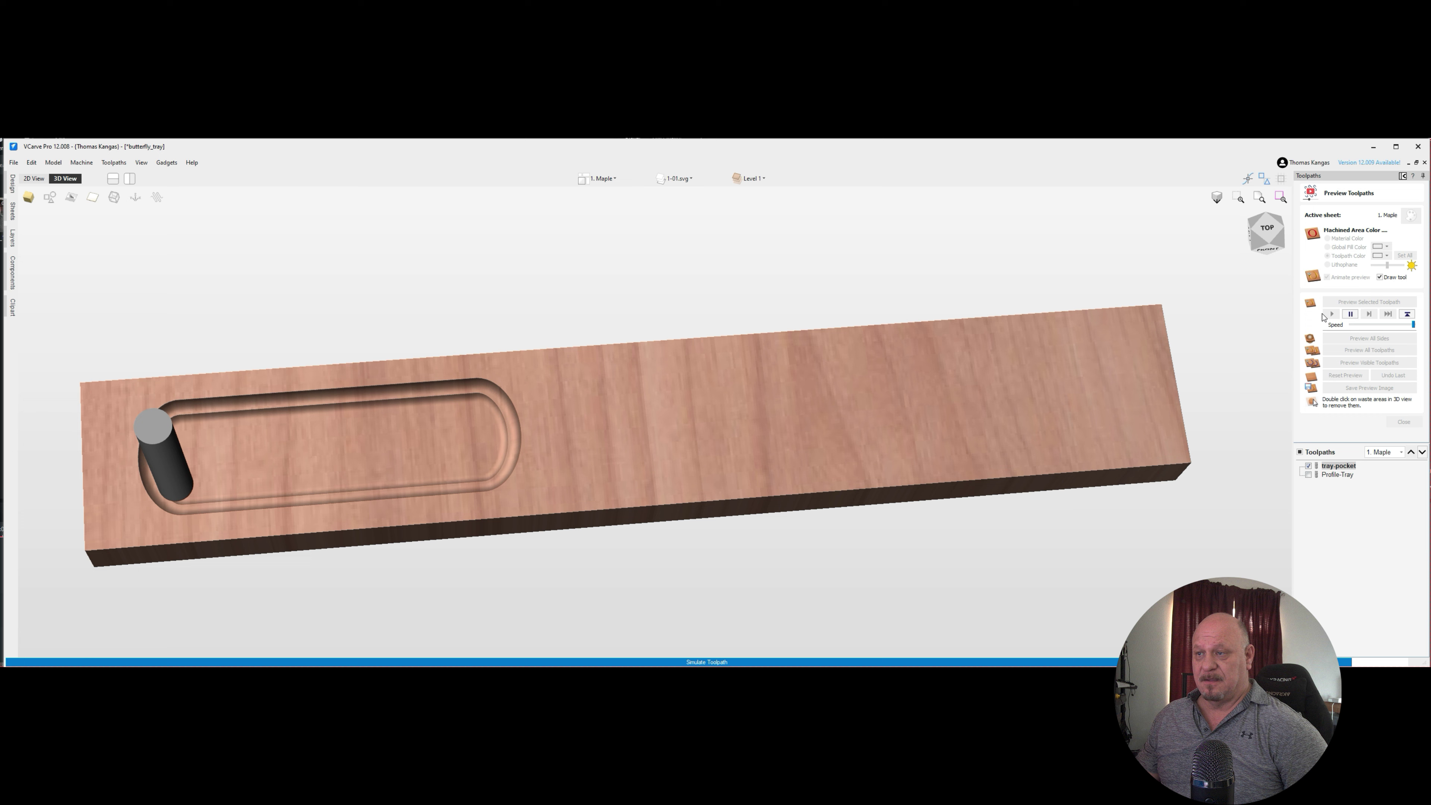
pyautogui.moveTo(648, 486); pyautogui.dragTo(484, 429)
pyautogui.click(1404, 422)
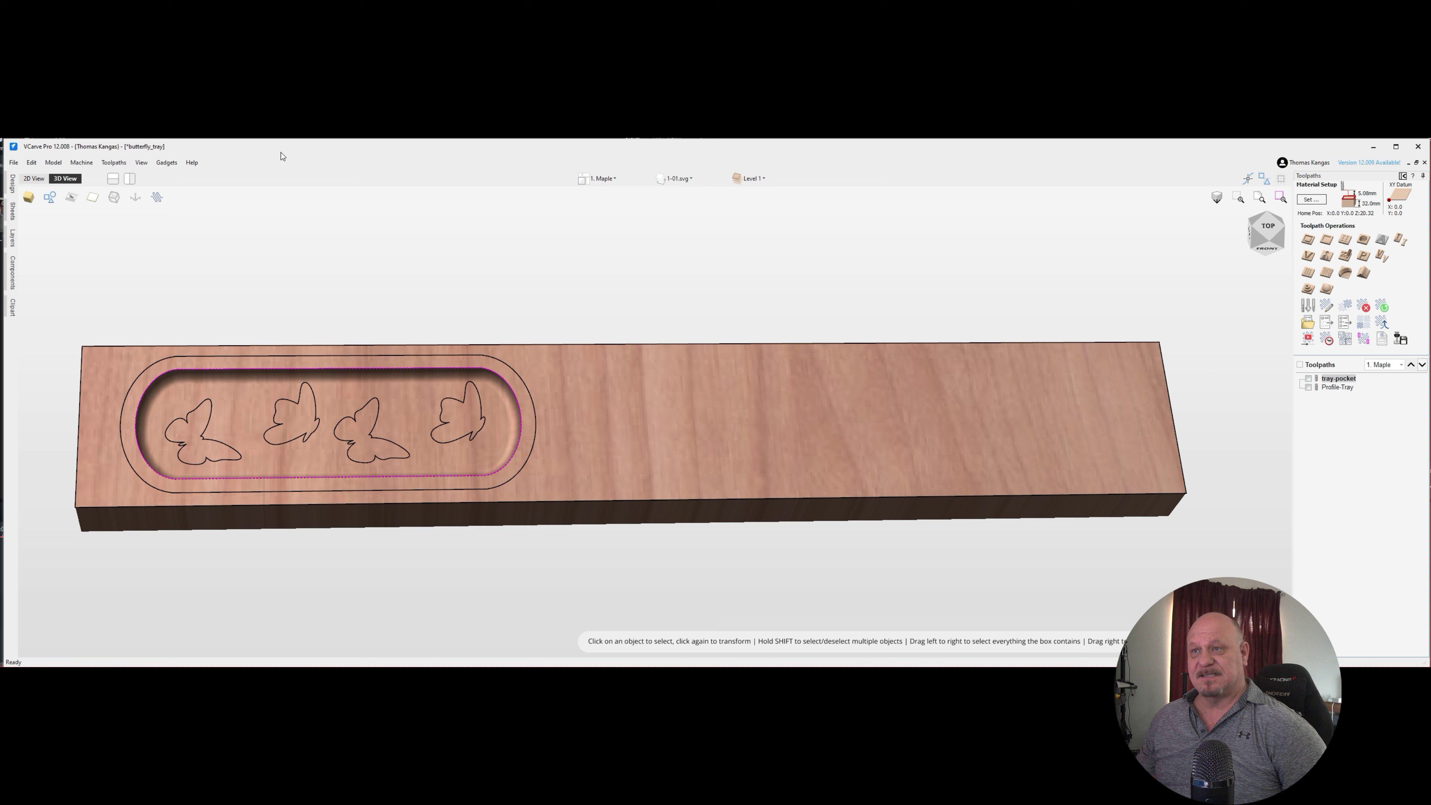
# In 2D View, select all four butterfly vectors and start a VCarve Inlay toolpath for them
pyautogui.click(34, 178)
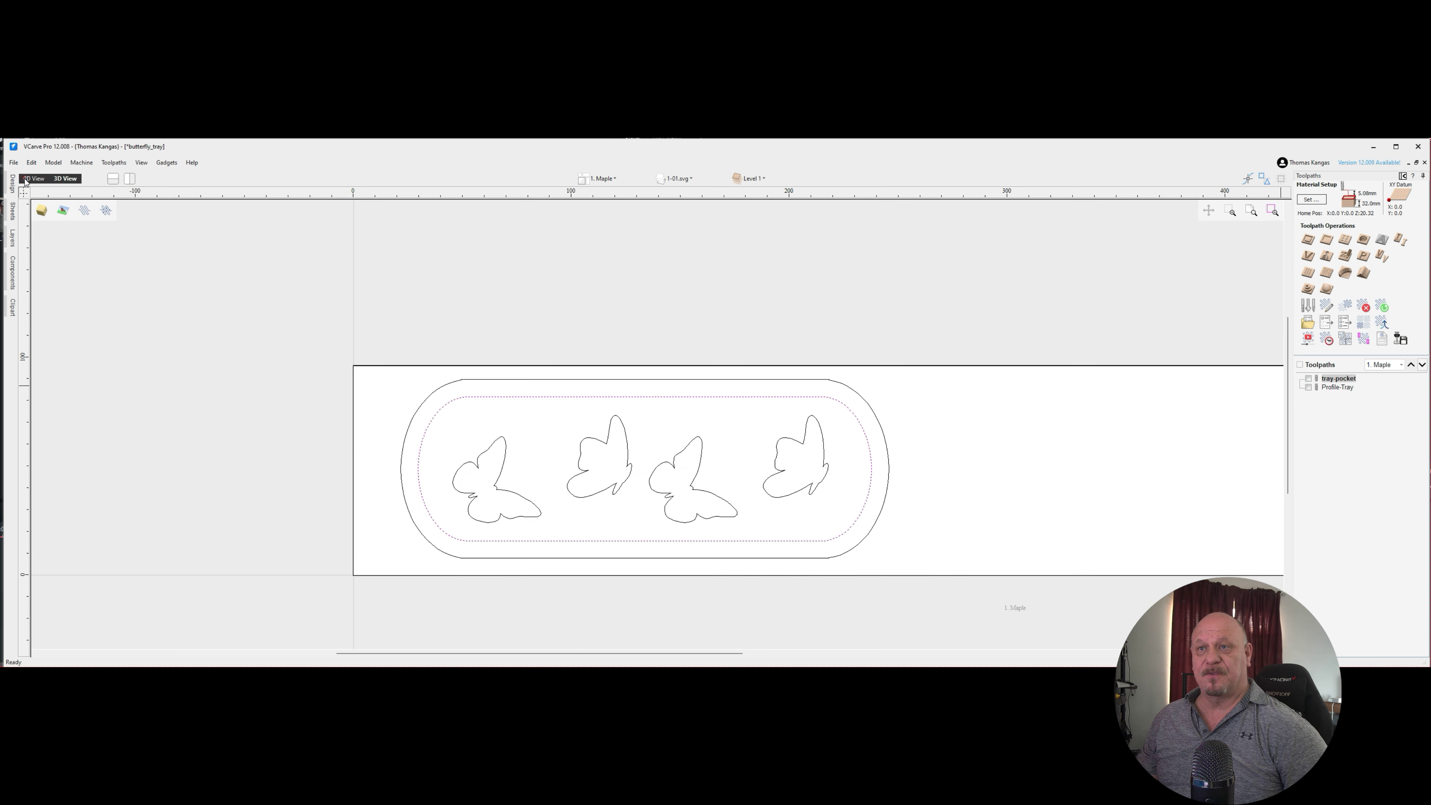
pyautogui.click(480, 458)
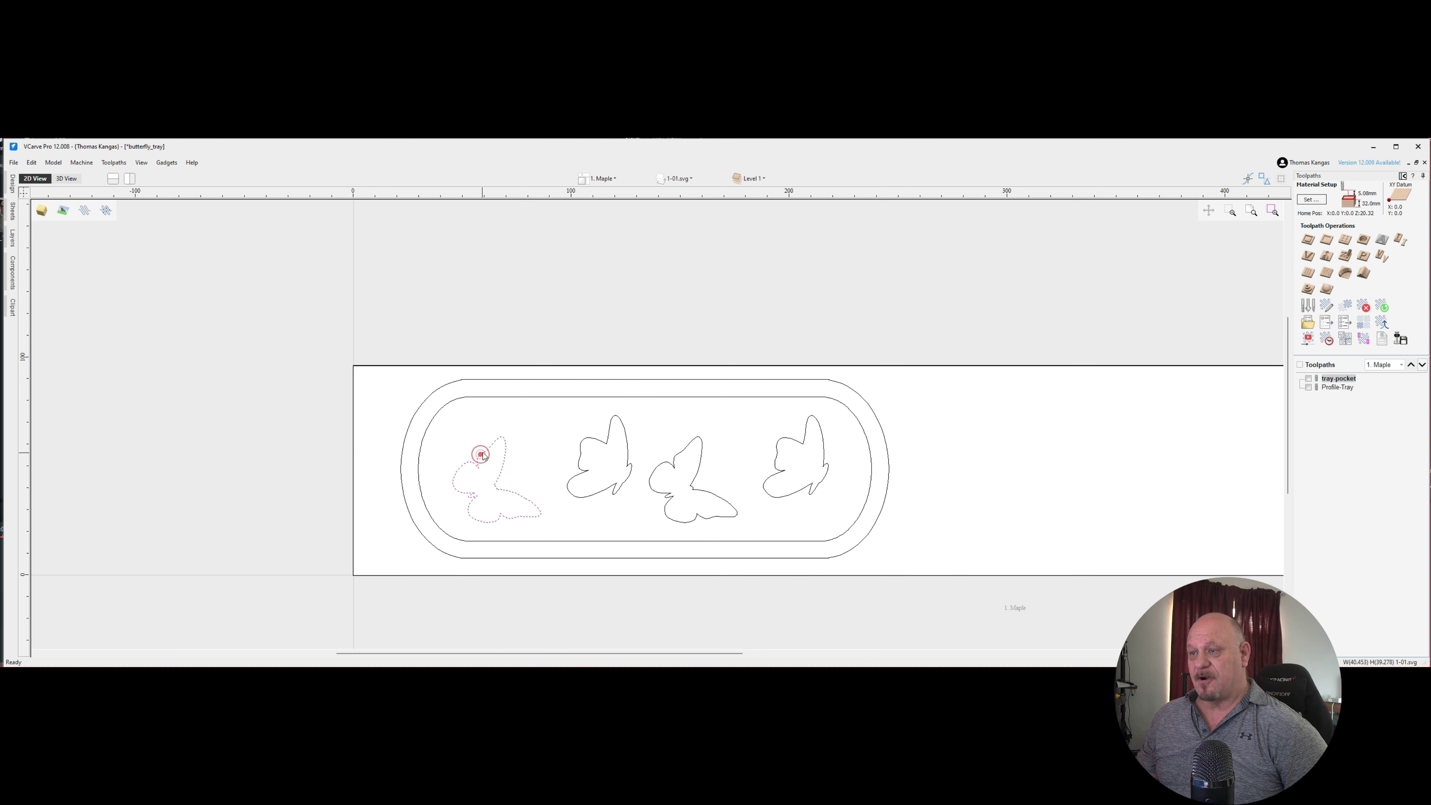
pyautogui.keyDown('shift'); pyautogui.click(610, 488); pyautogui.keyUp('shift')
pyautogui.keyDown('shift'); pyautogui.click(705, 517); pyautogui.keyUp('shift')
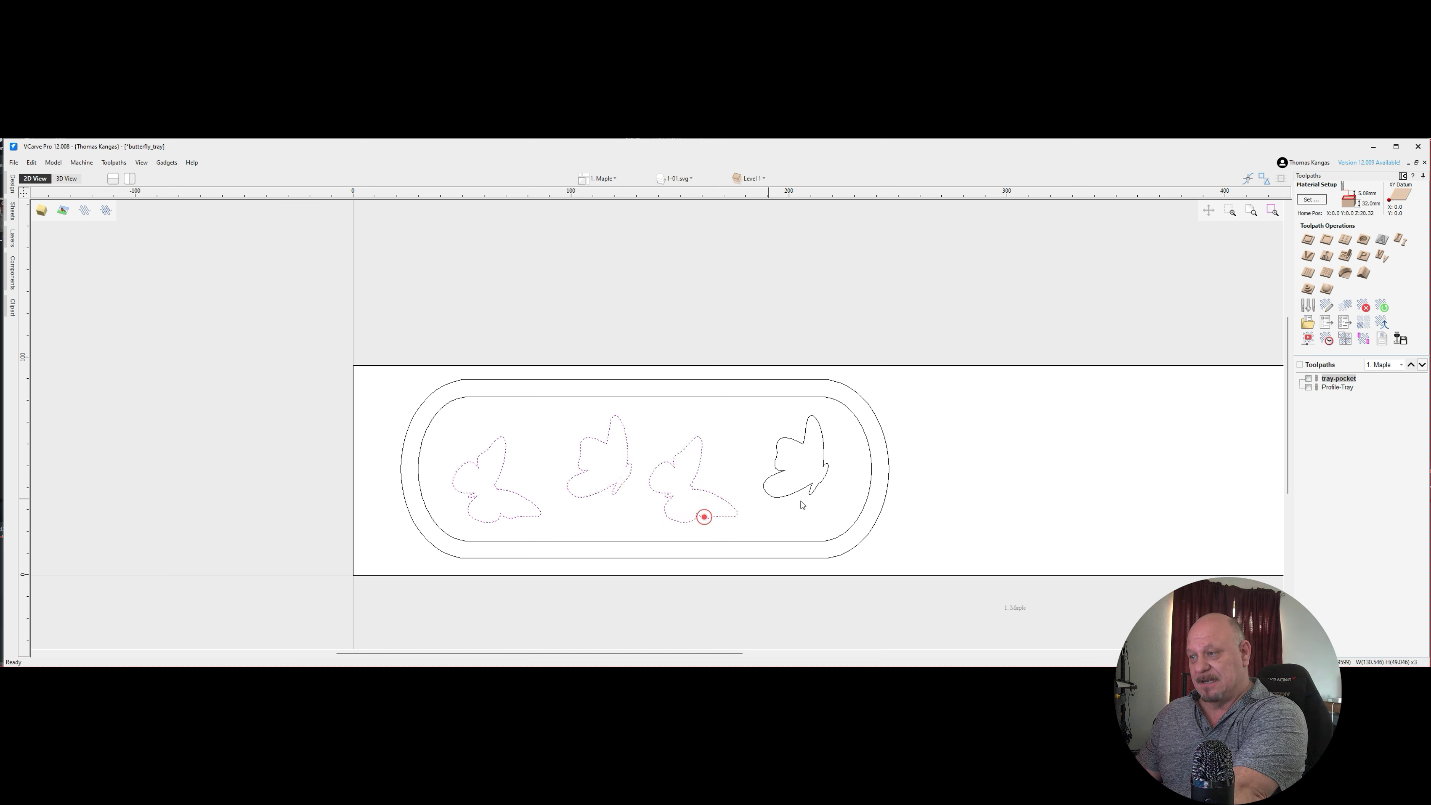
pyautogui.keyDown('shift'); pyautogui.click(781, 494); pyautogui.keyUp('shift')
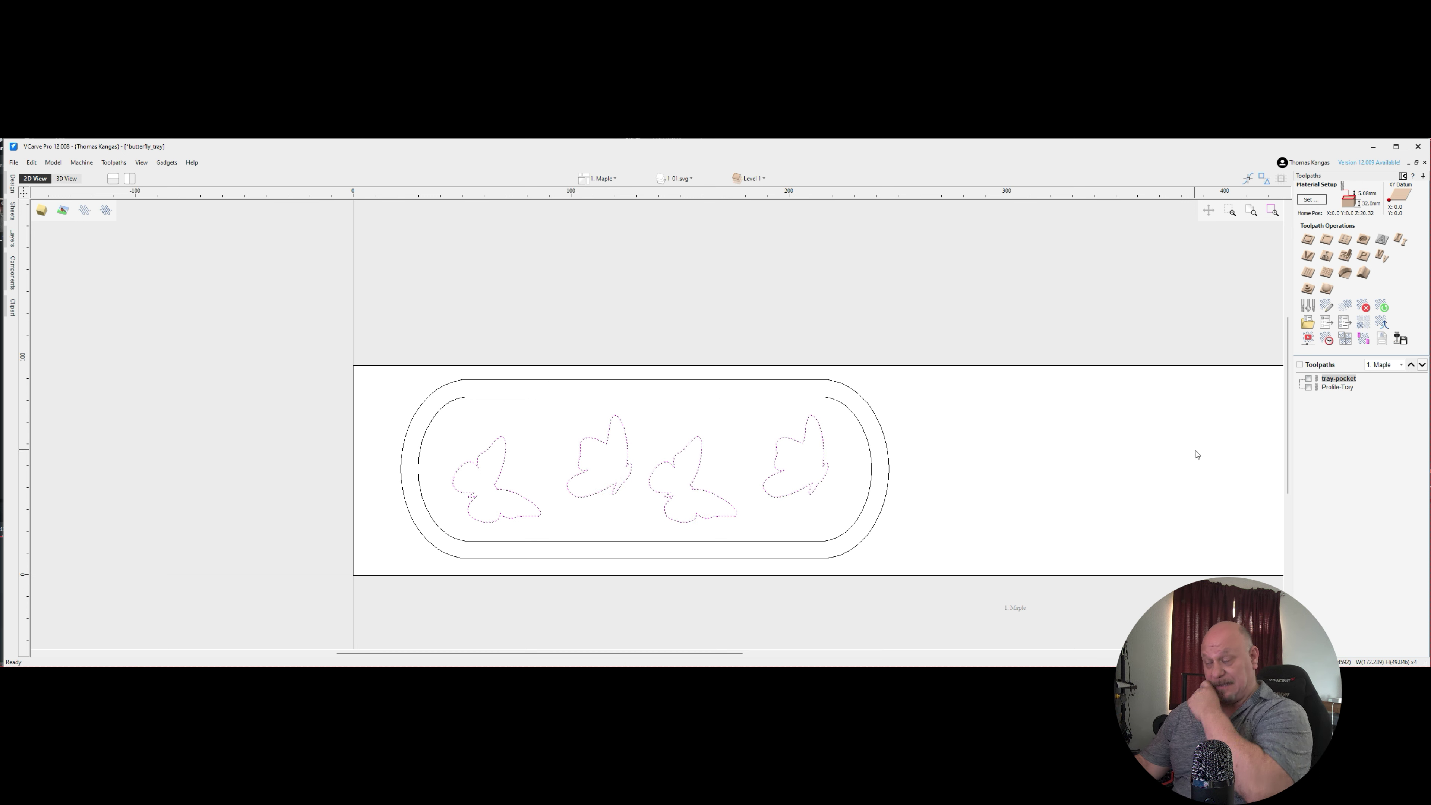
pyautogui.click(1382, 258)
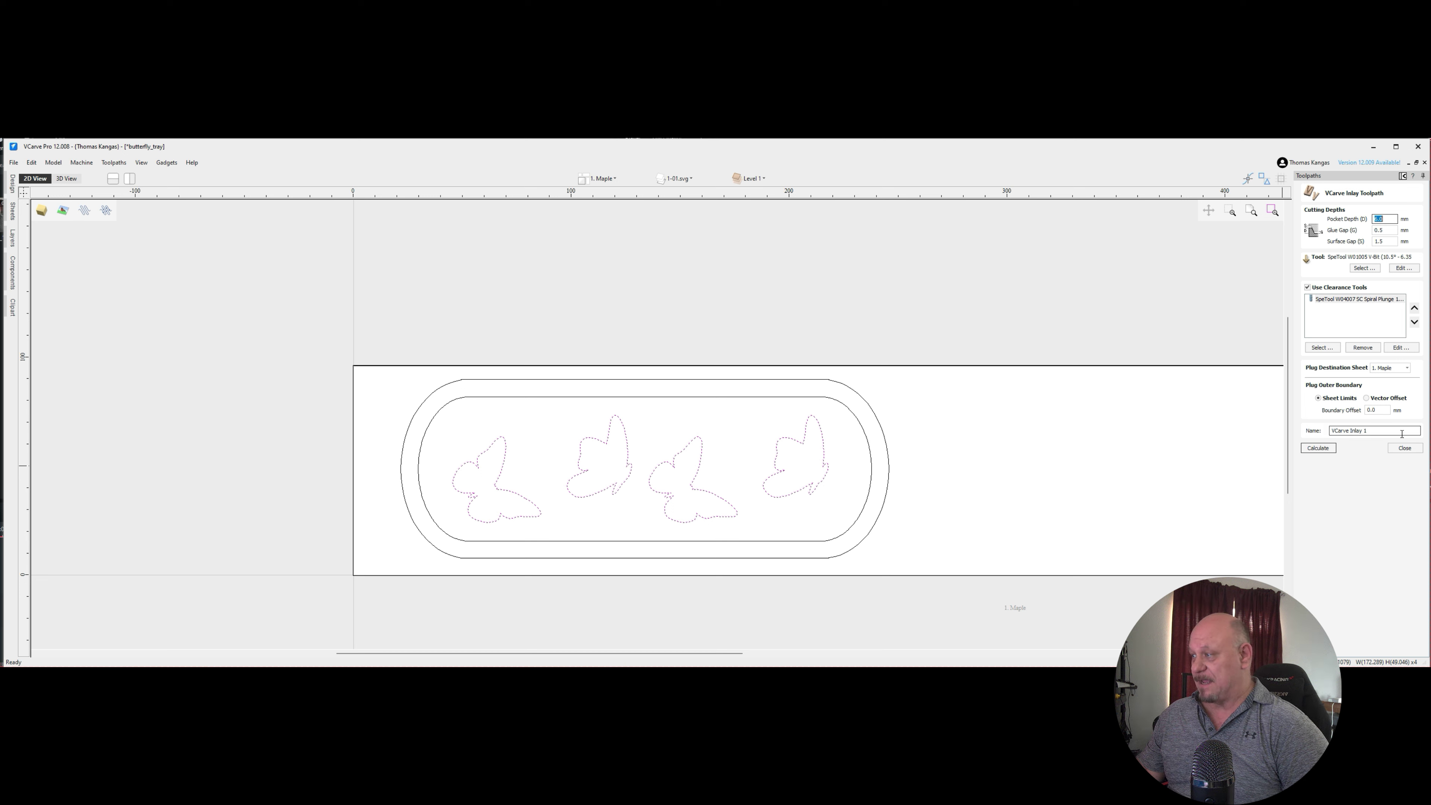
# Send the plugs to sheet 2. Purple Heart with a 10 mm vector boundary offset, then calculate
pyautogui.click(1406, 368)
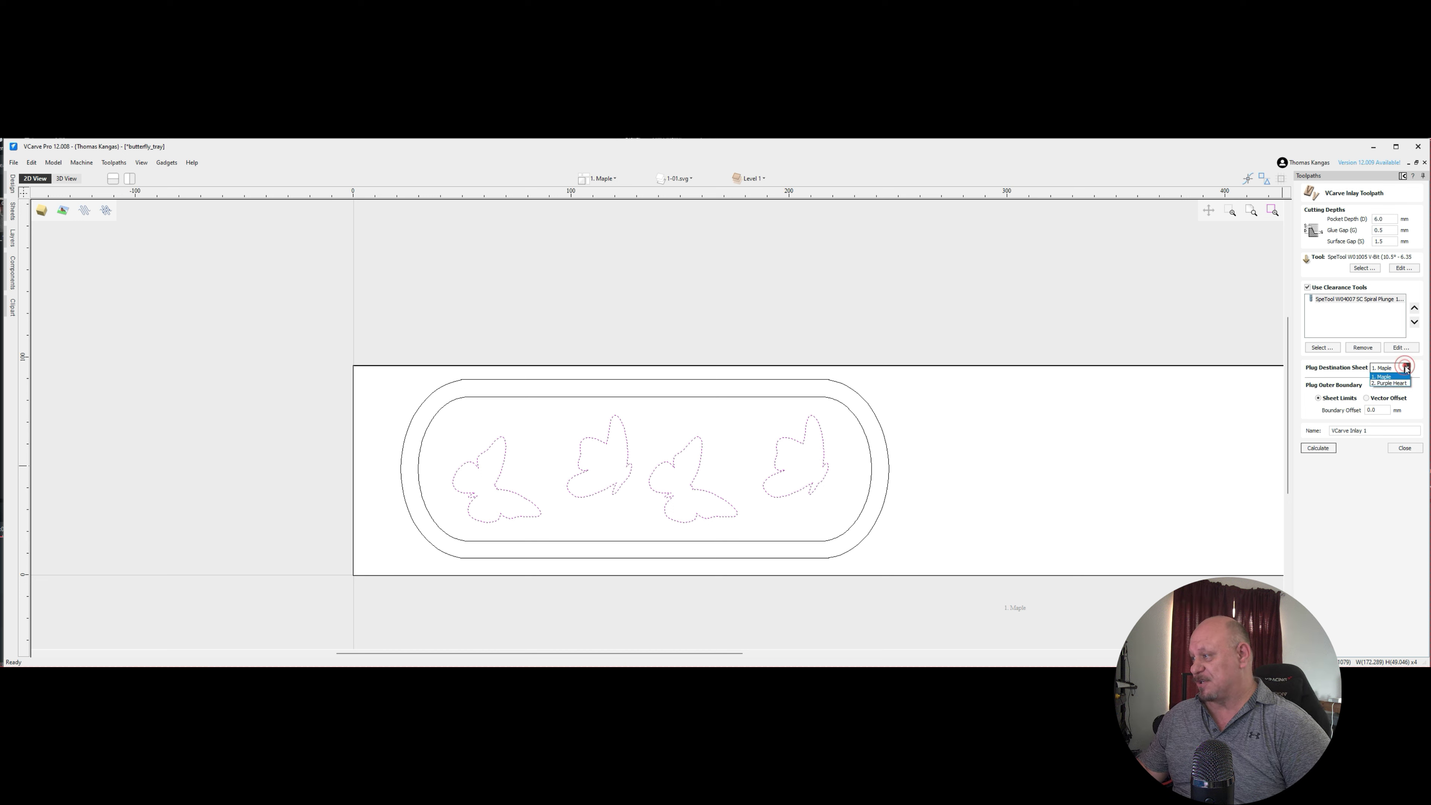
pyautogui.click(1405, 383)
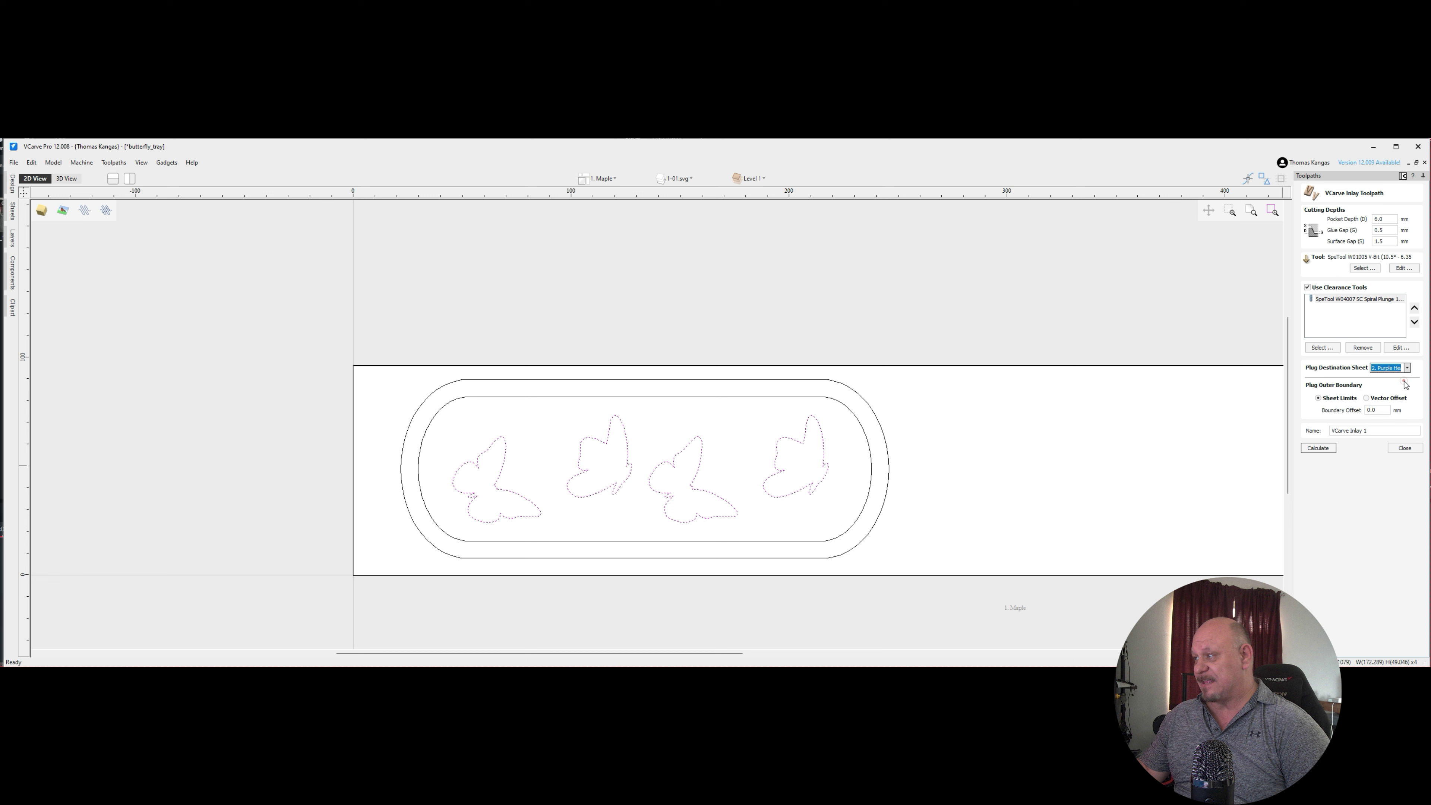
pyautogui.click(1366, 398)
pyautogui.doubleClick(1379, 410)
pyautogui.write('10')
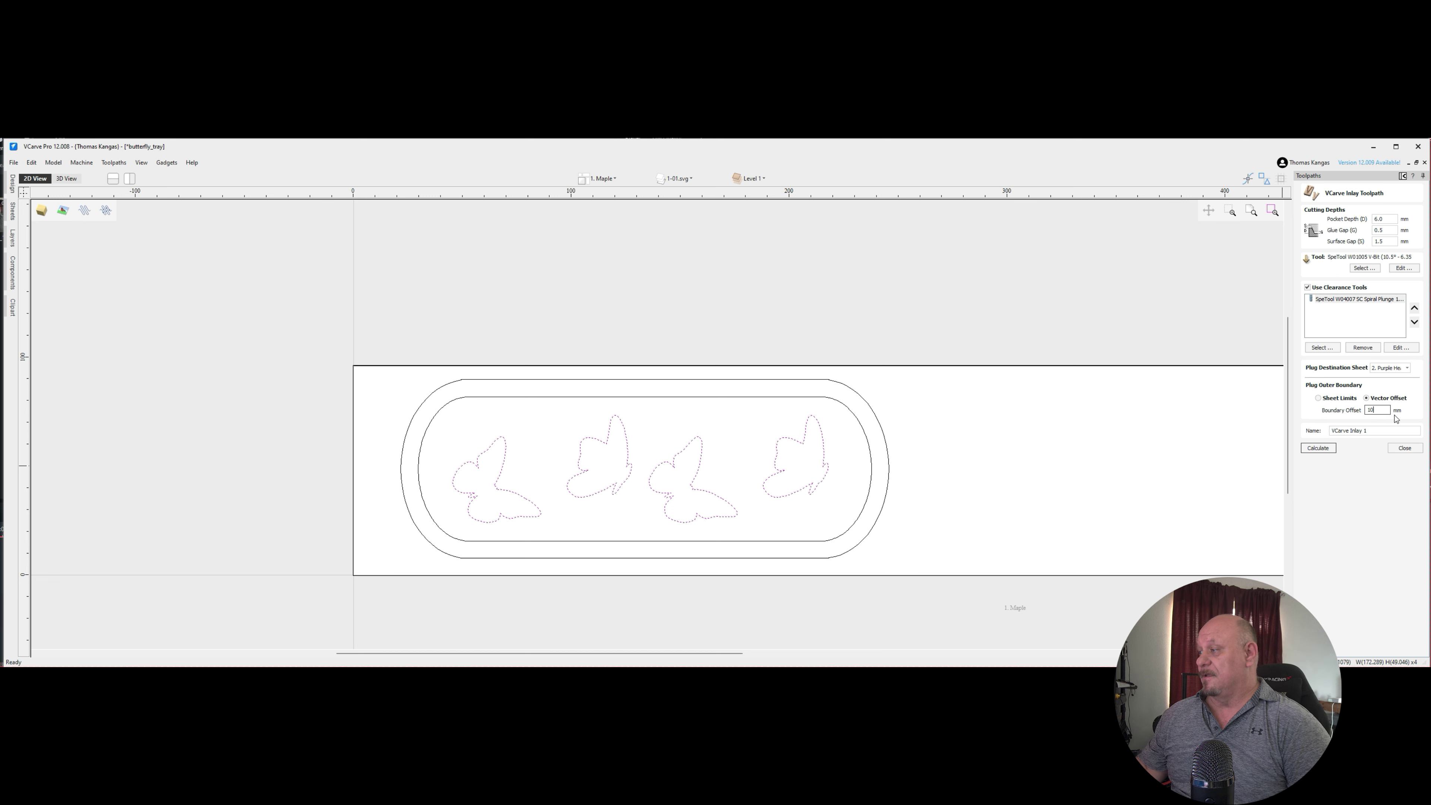
pyautogui.click(1313, 448)
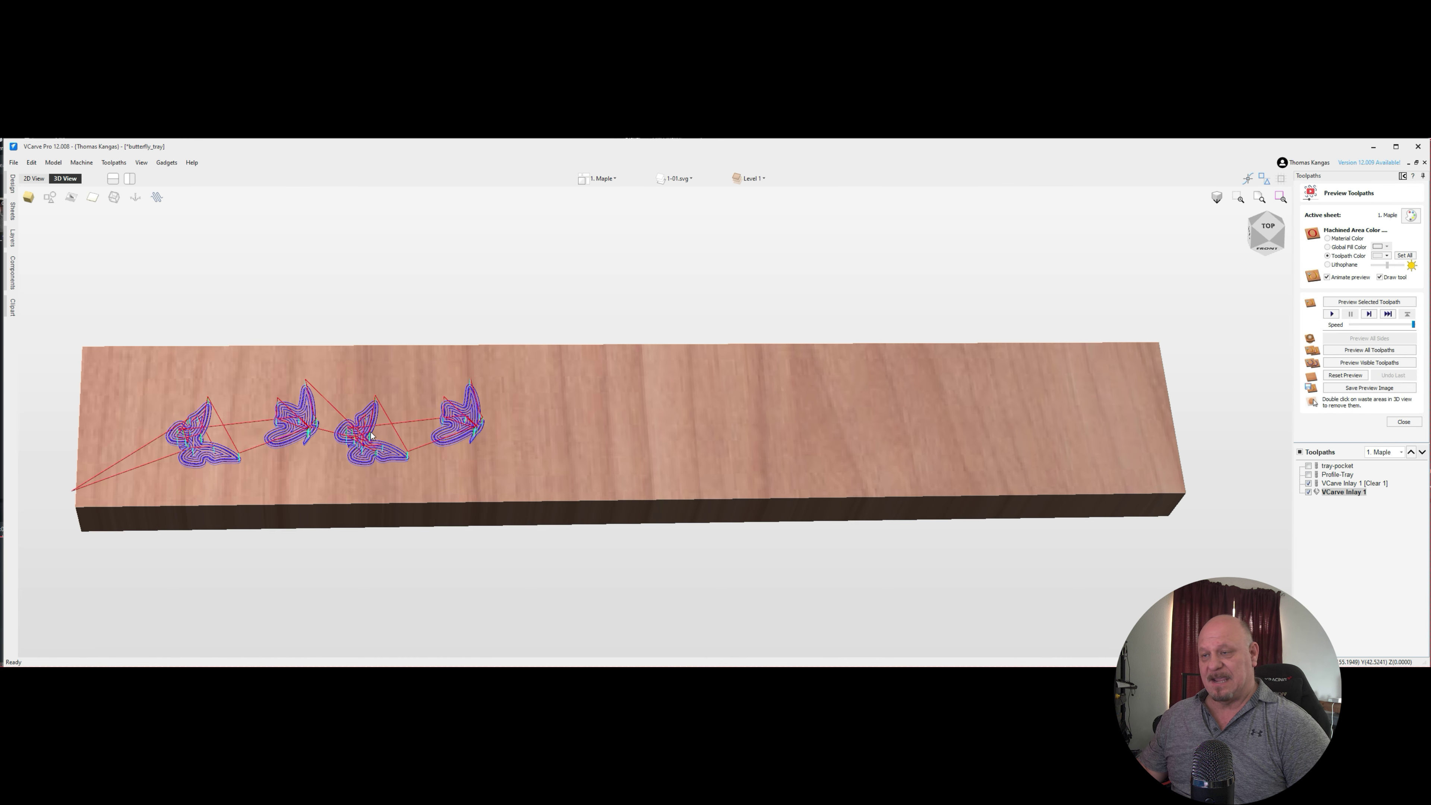
# Simulate the tray-pocket toolpath, then the VCarve Inlay 1 [Clear 1] toolpath
pyautogui.click(1339, 465)
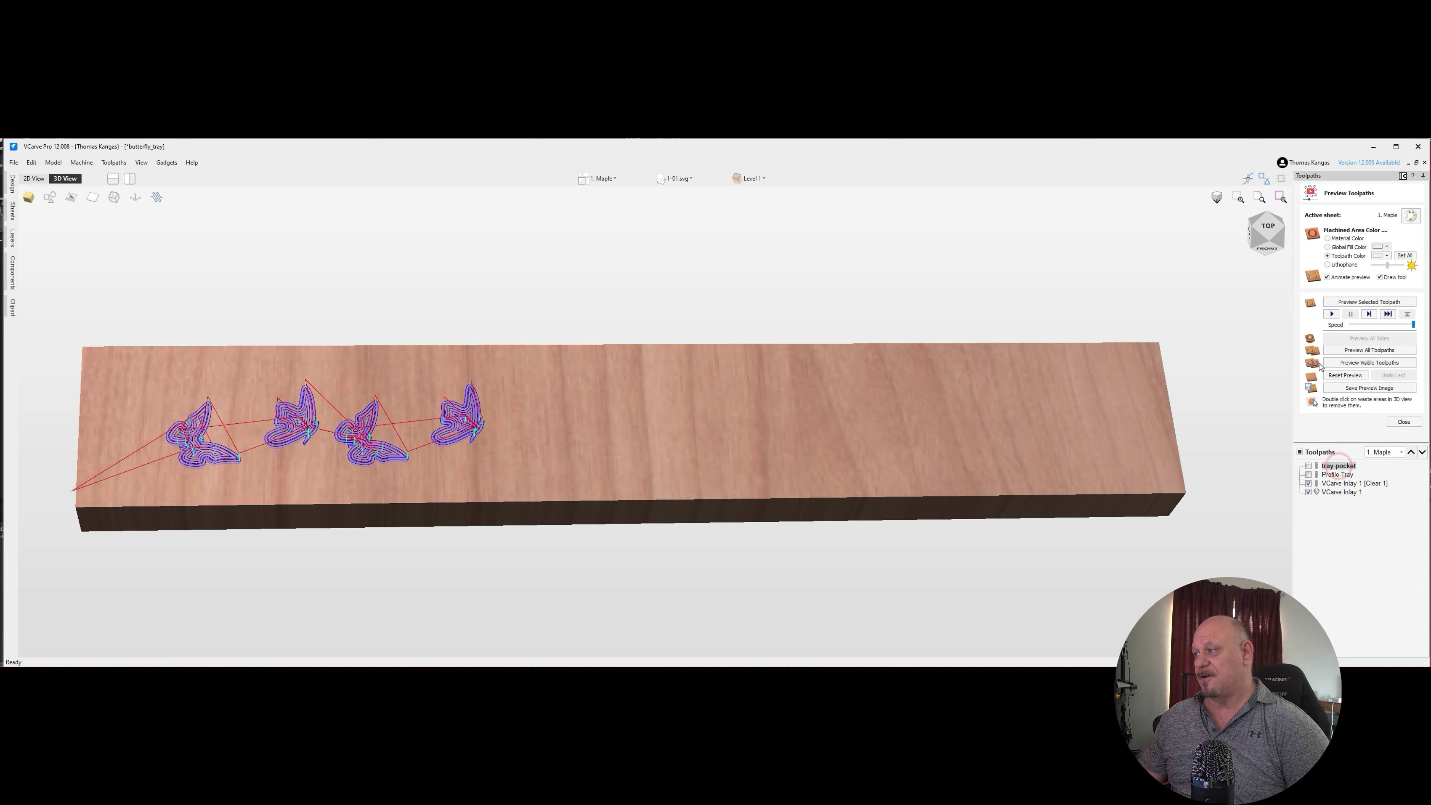
pyautogui.click(1332, 316)
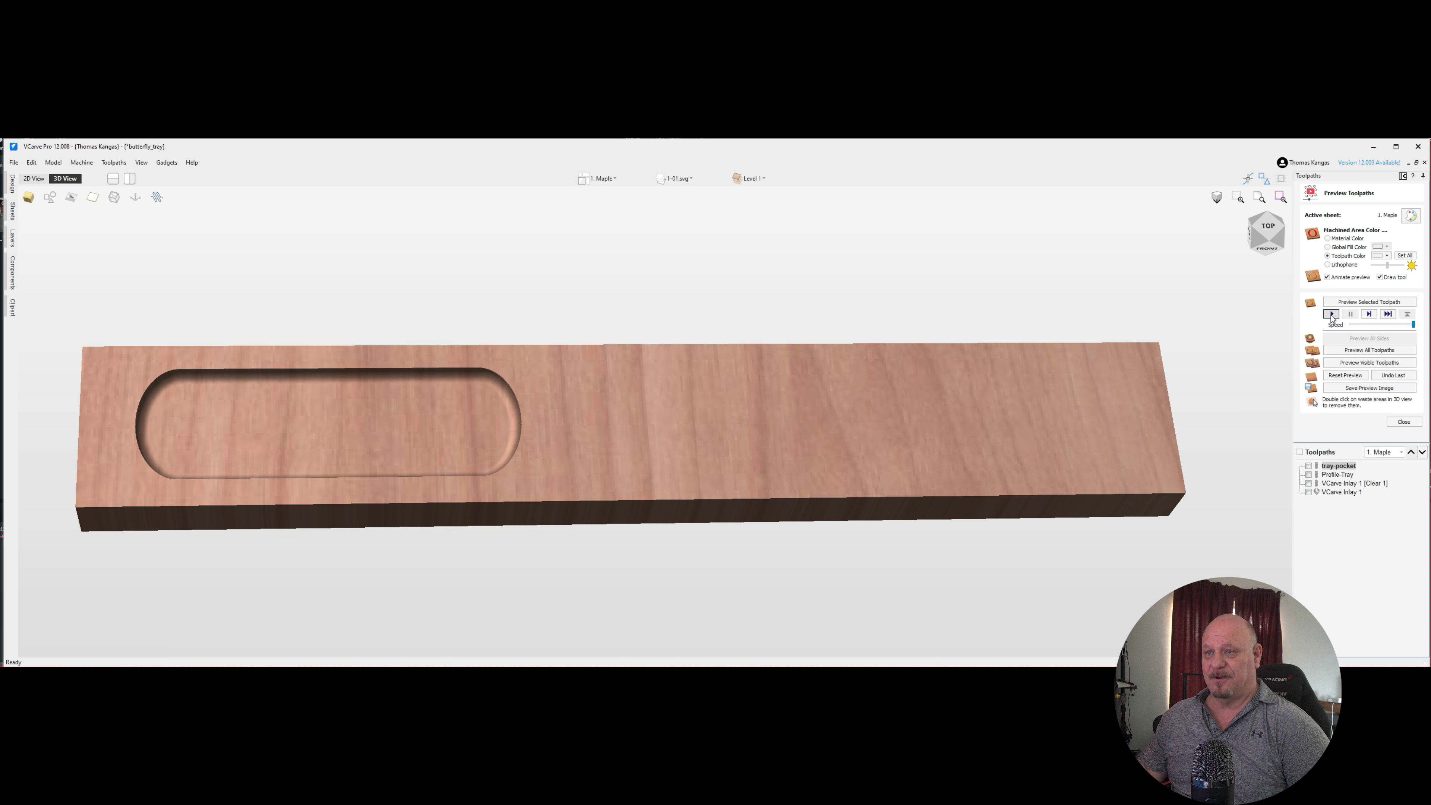
pyautogui.click(1354, 486)
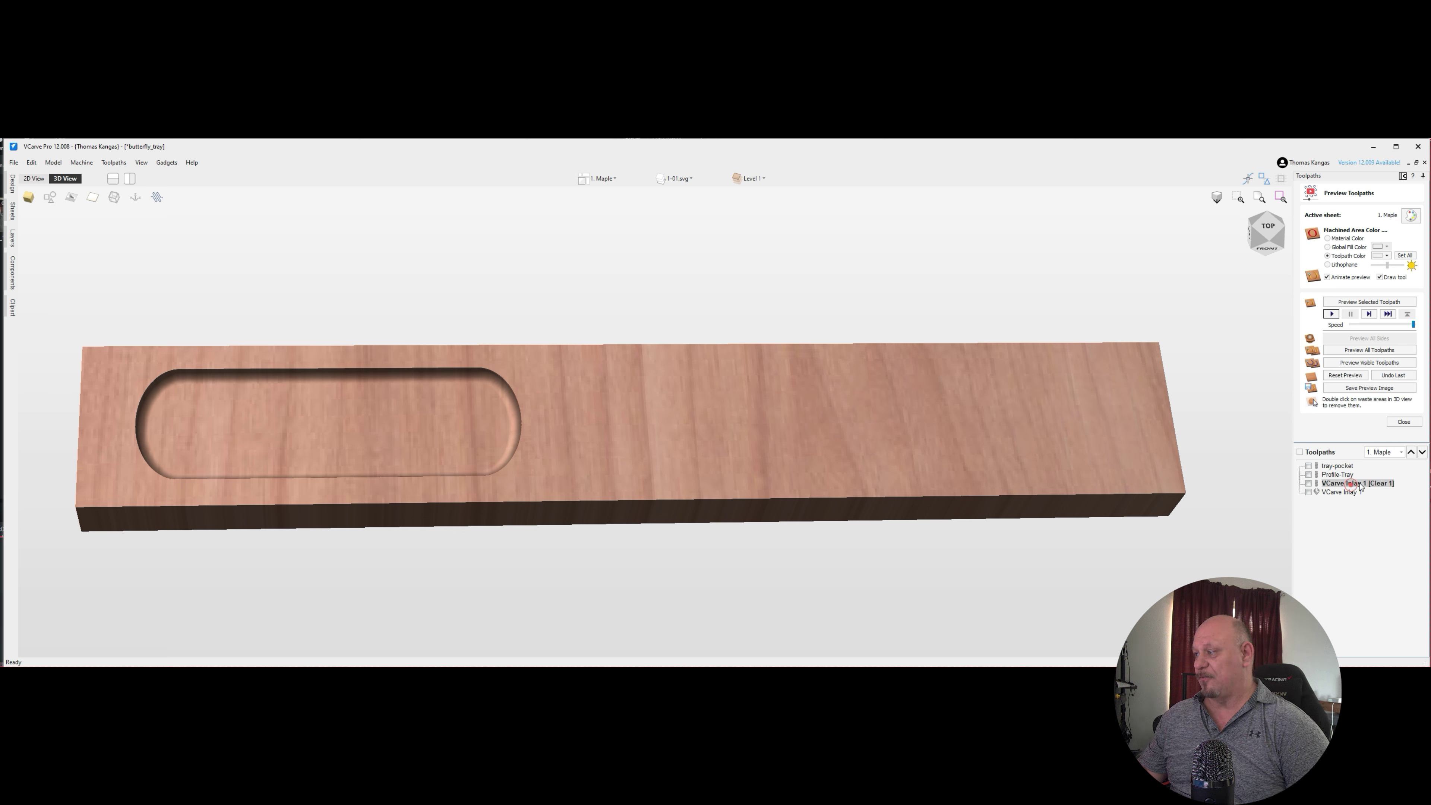
pyautogui.click(1332, 314)
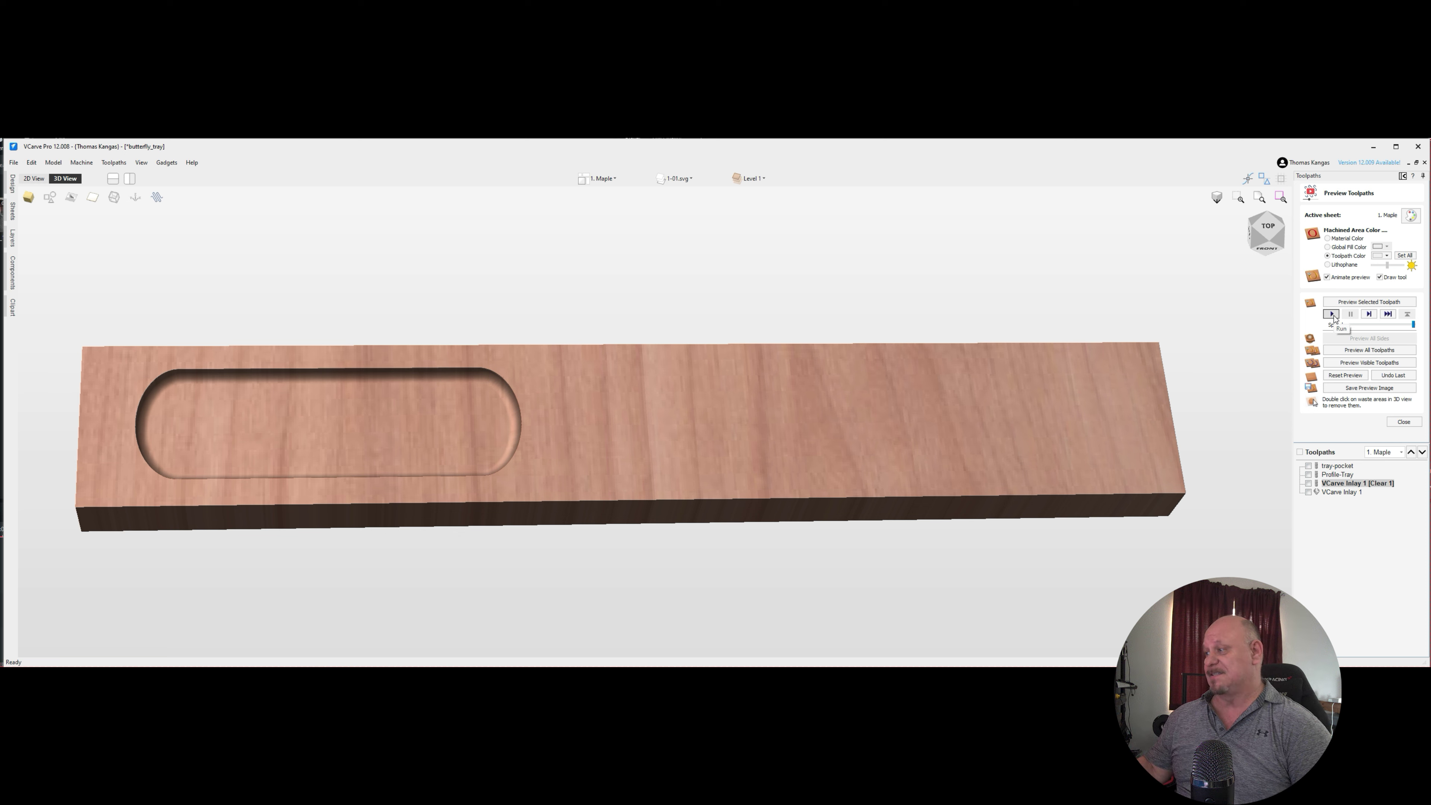
# Set the VCarve Inlay 1 [Clear 1] start depth to 6.35 mm and recalculate it
pyautogui.doubleClick(1349, 488)
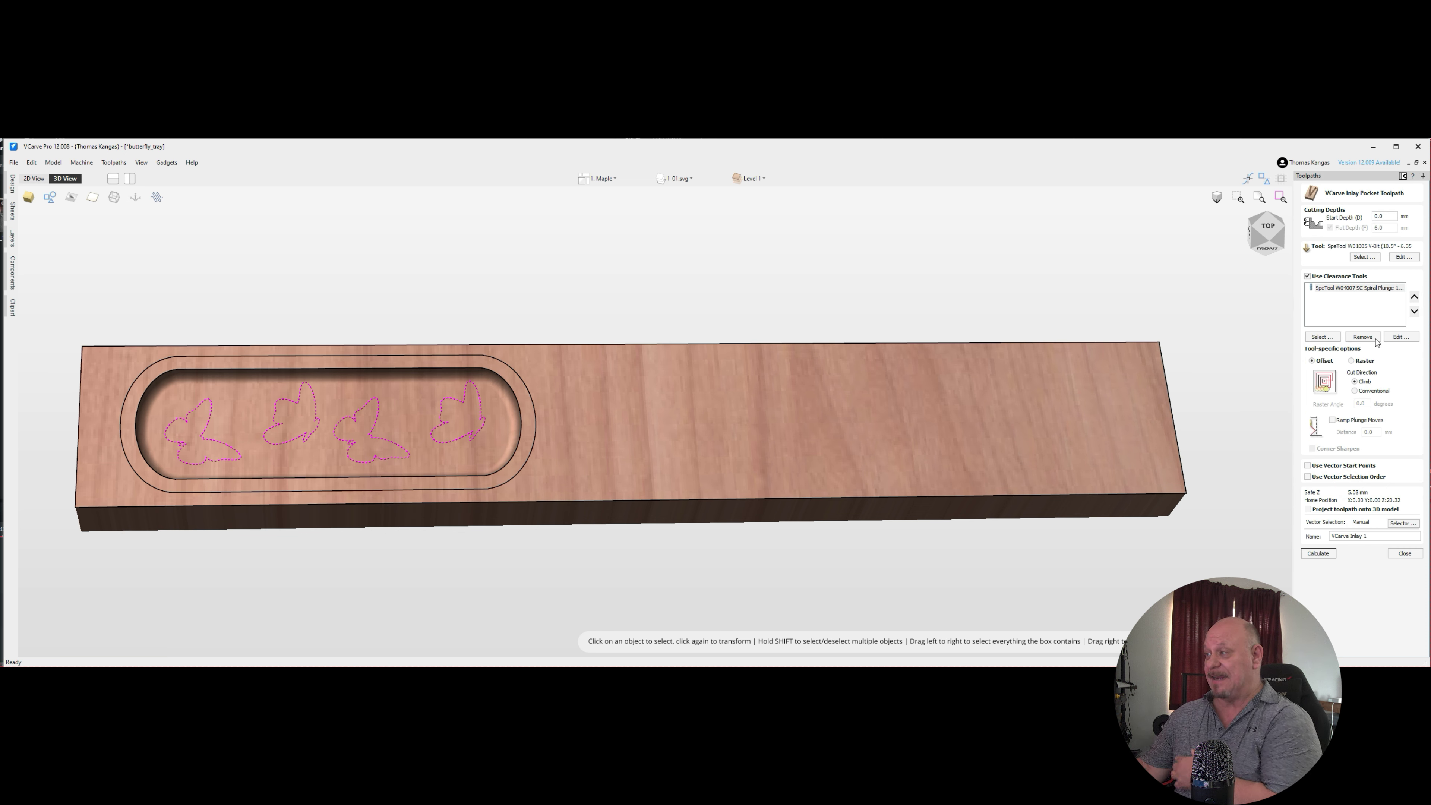
pyautogui.doubleClick(1391, 215)
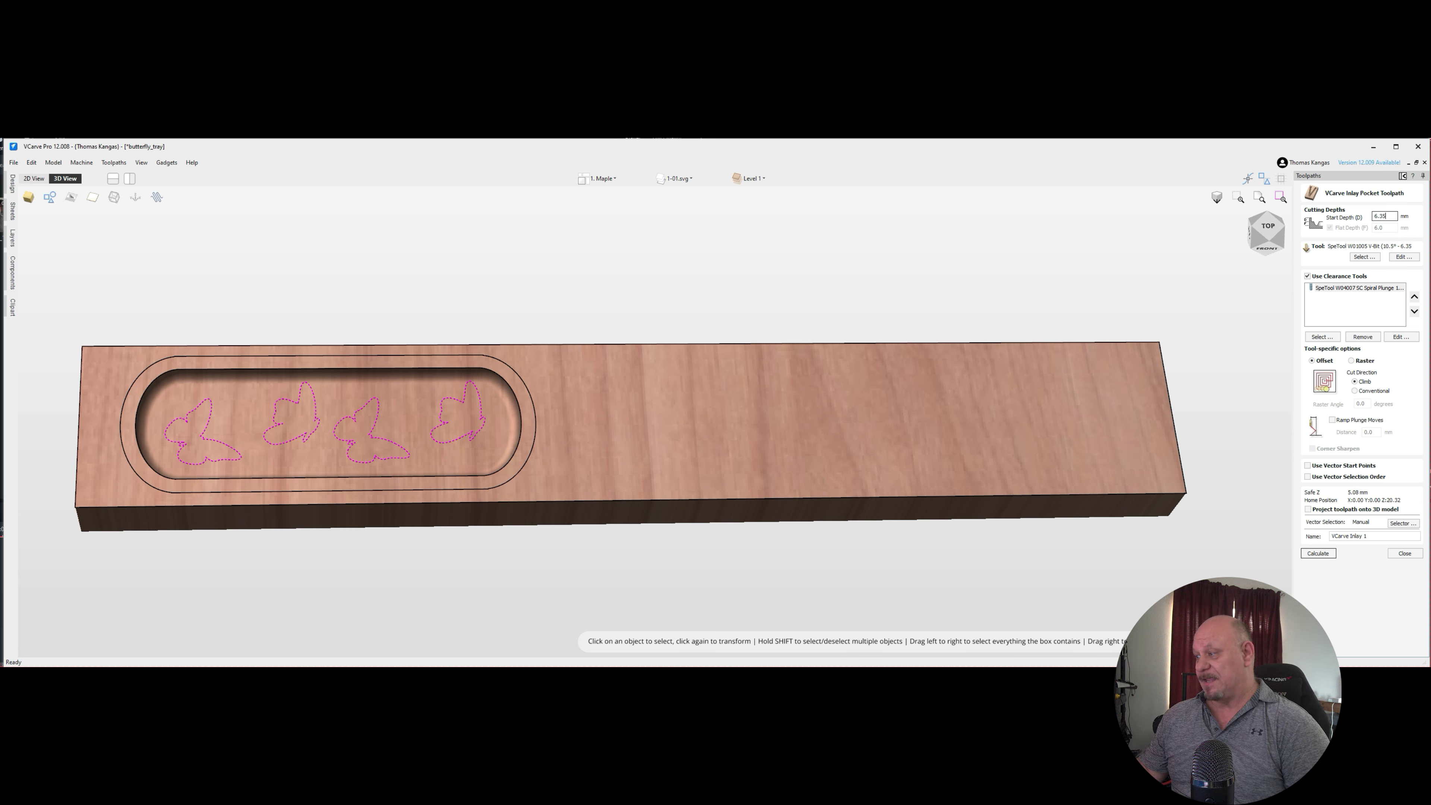
pyautogui.click(1318, 553)
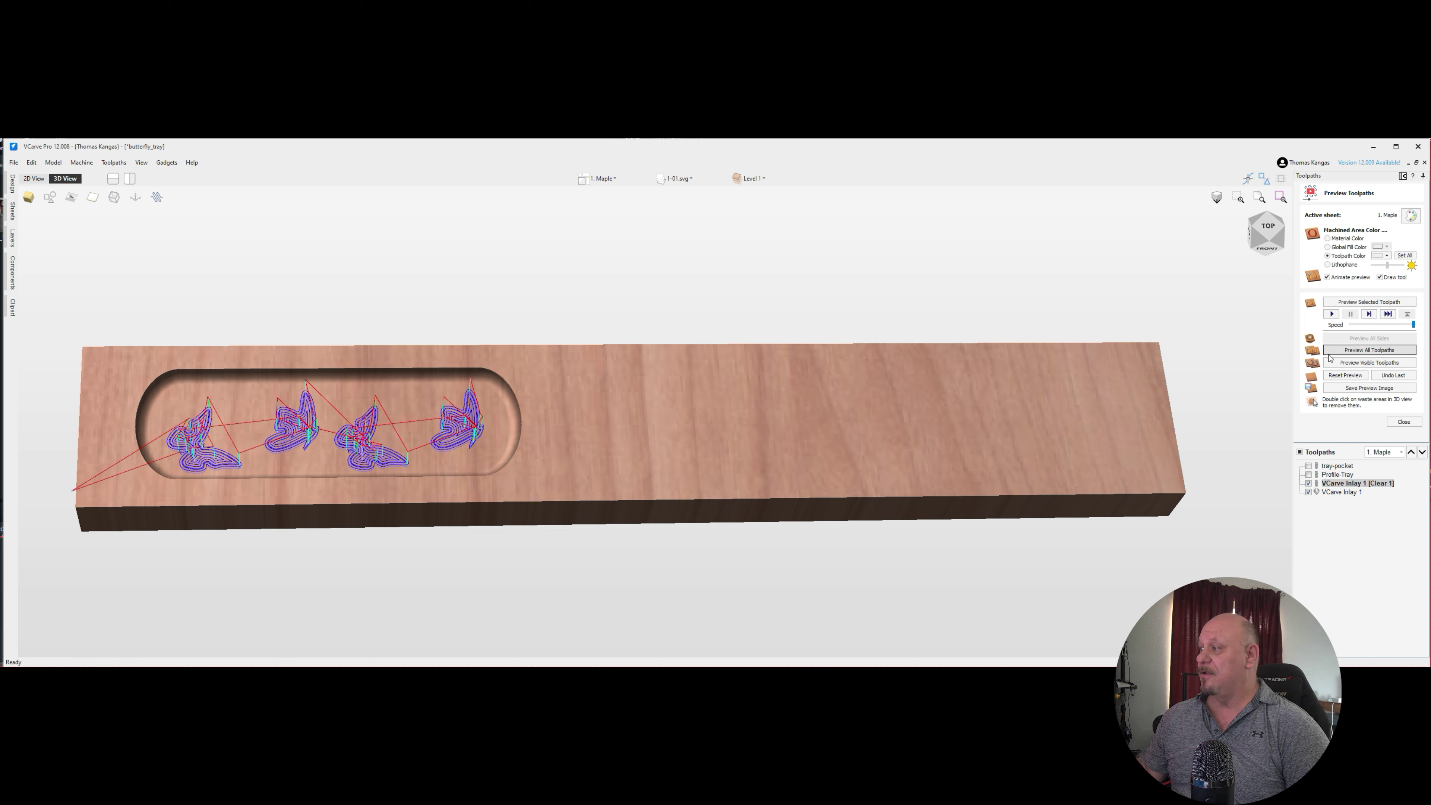
# Simulate VCarve Inlay 1 [Clear 1] and VCarve Inlay 1, orbit to an oblique view, then close the preview
pyautogui.click(1331, 316)
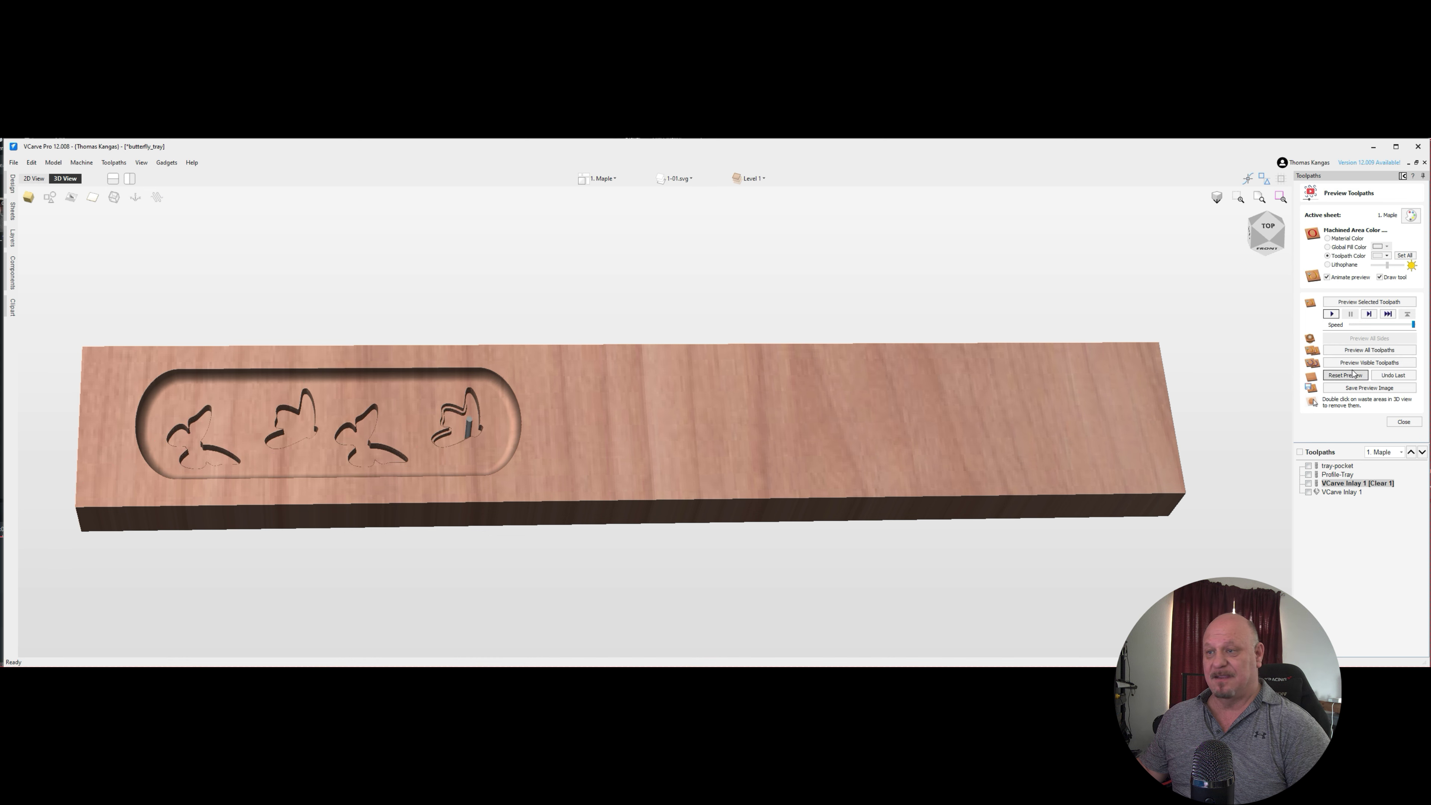
pyautogui.click(1340, 493)
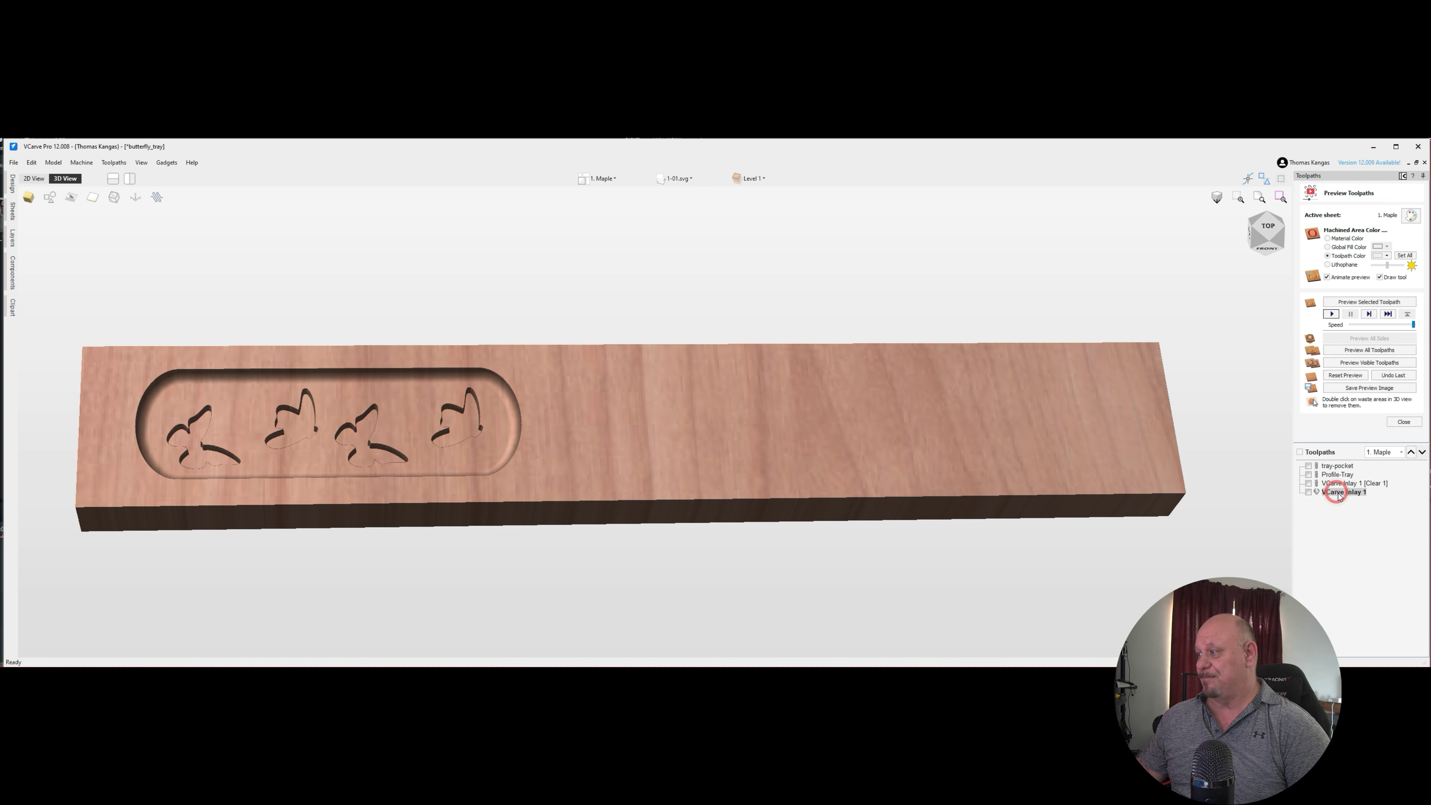
pyautogui.click(1332, 314)
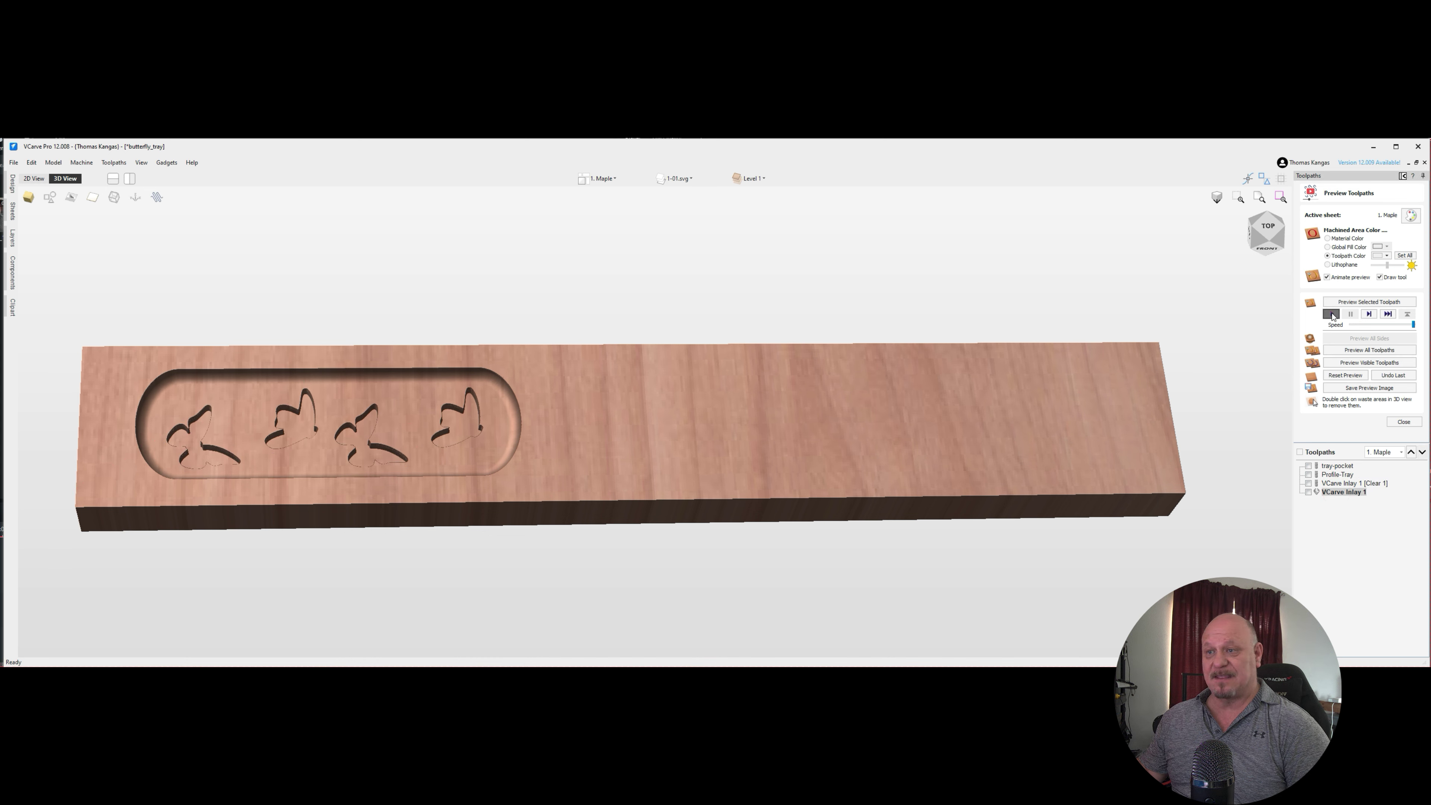
pyautogui.moveTo(517, 460); pyautogui.dragTo(438, 461)
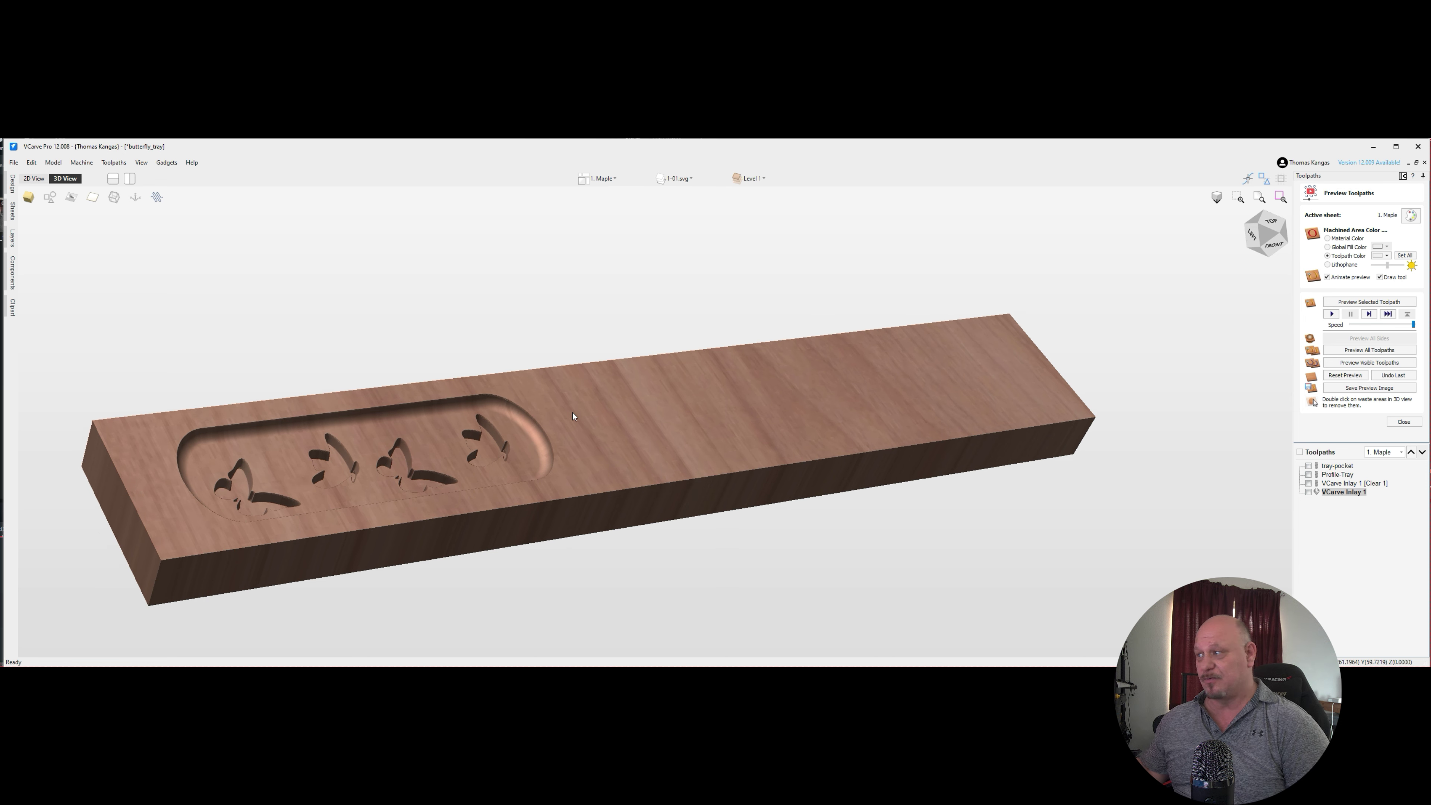
pyautogui.click(1405, 421)
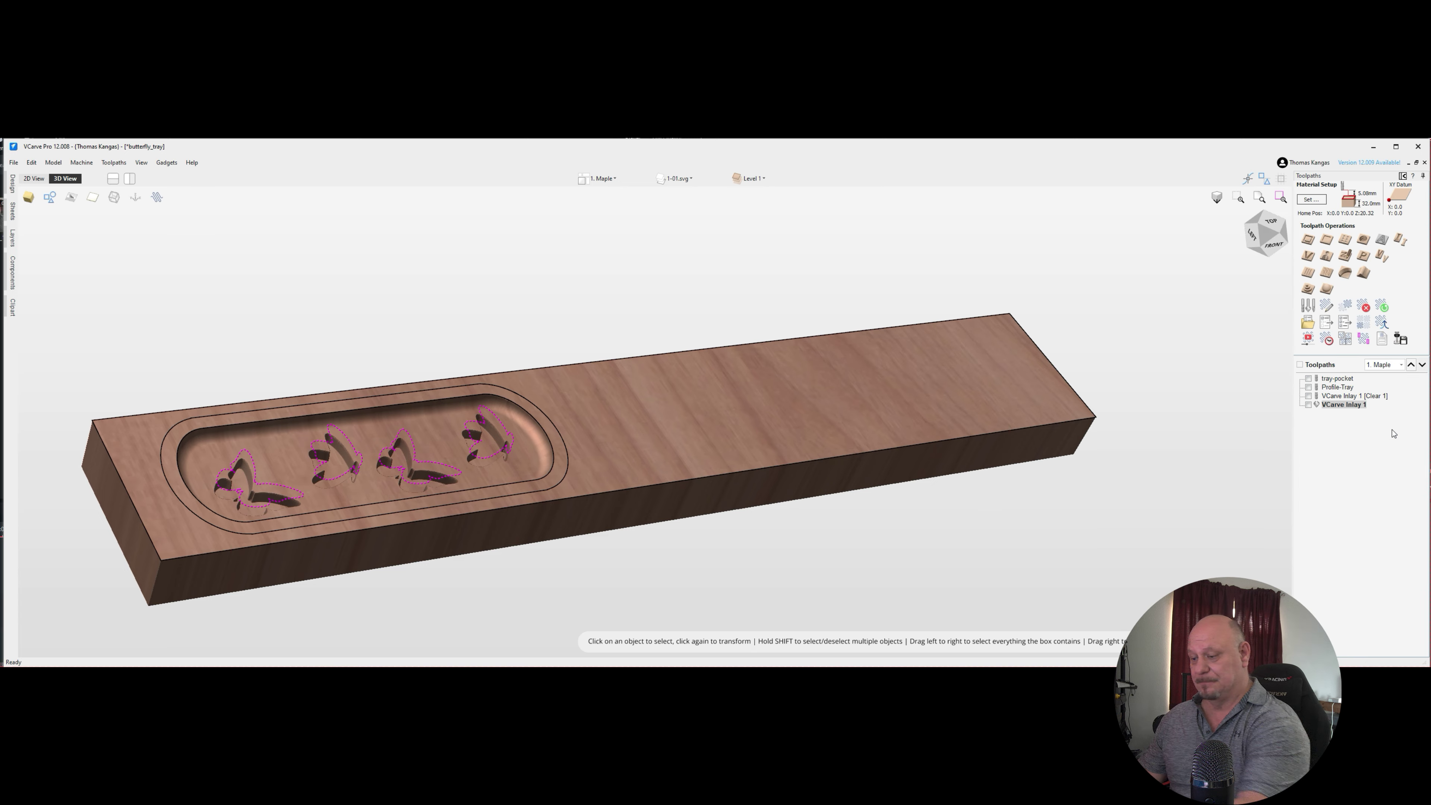